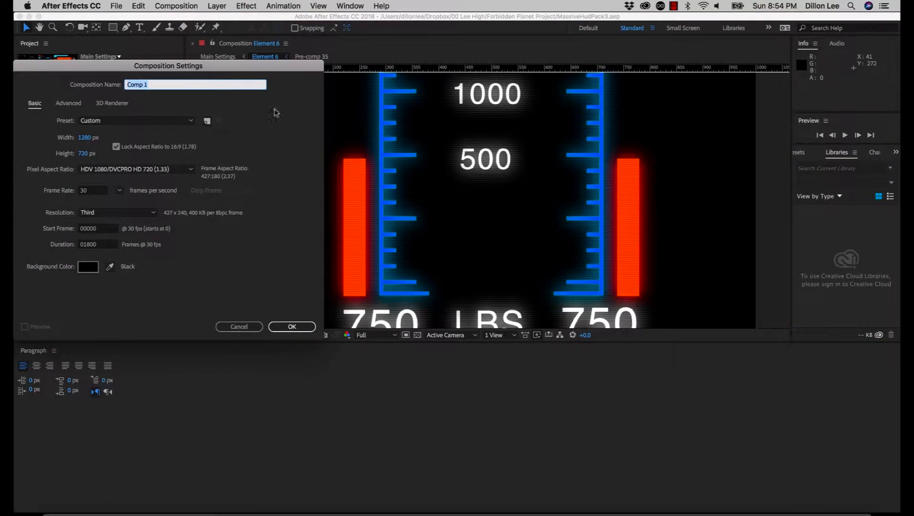
- Create a new composition named Navigation, keeping the 1280 × 720 px, 30 fps settings
key("BackSpace")
left_click(293, 327)
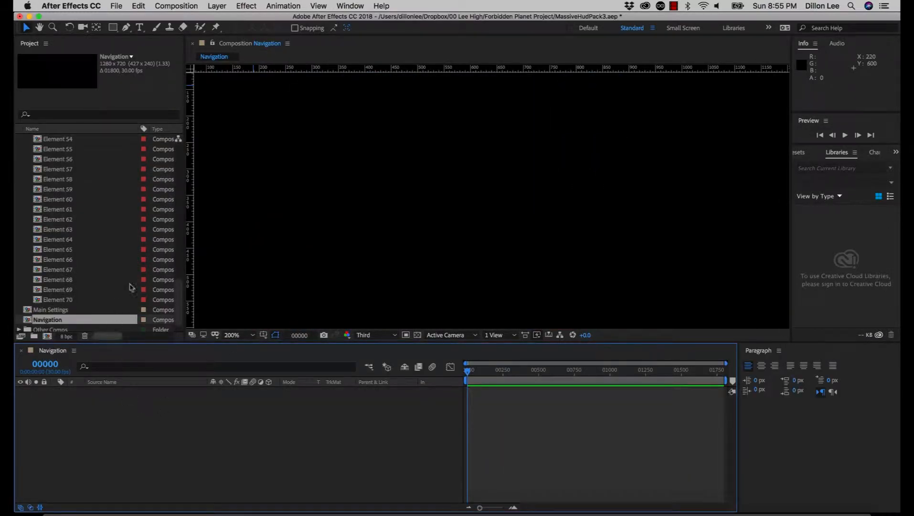
left_click(65, 140)
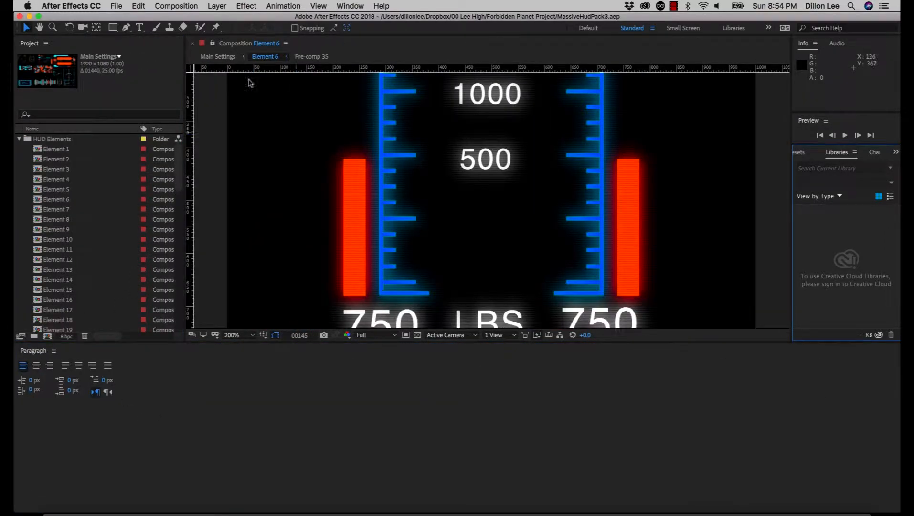
left_click(184, 7)
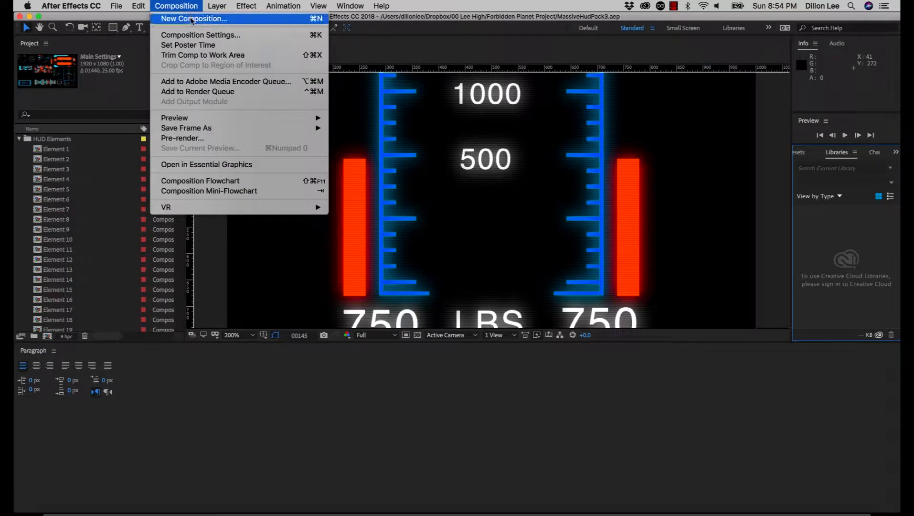
left_click(164, 17)
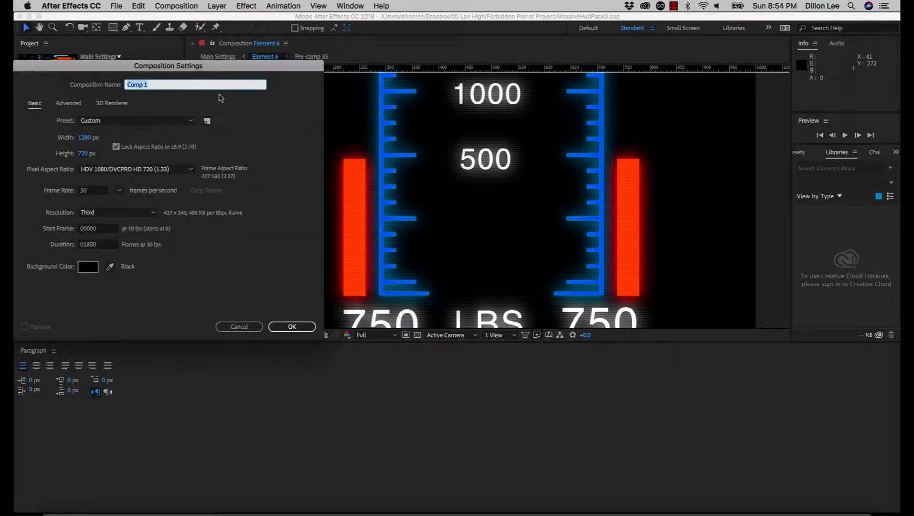
key("BackSpace")
key("Return")
- Add Element 56 to the Navigation composition and scale it to 16%
left_click(67, 160)
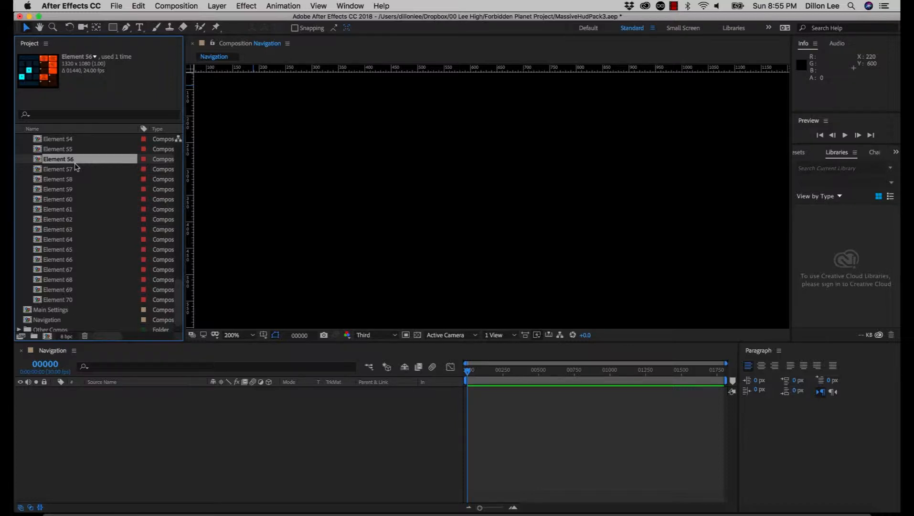
left_click_drag(75, 164, 166, 403)
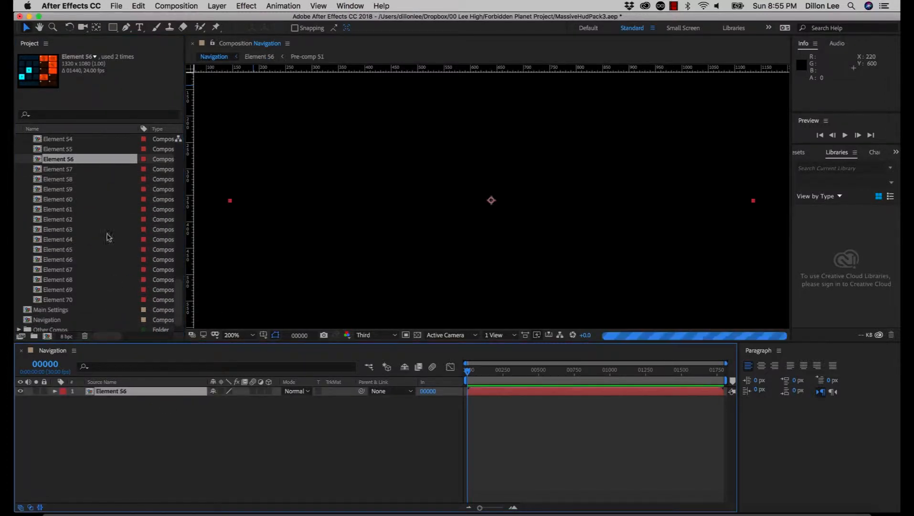
left_click(56, 392)
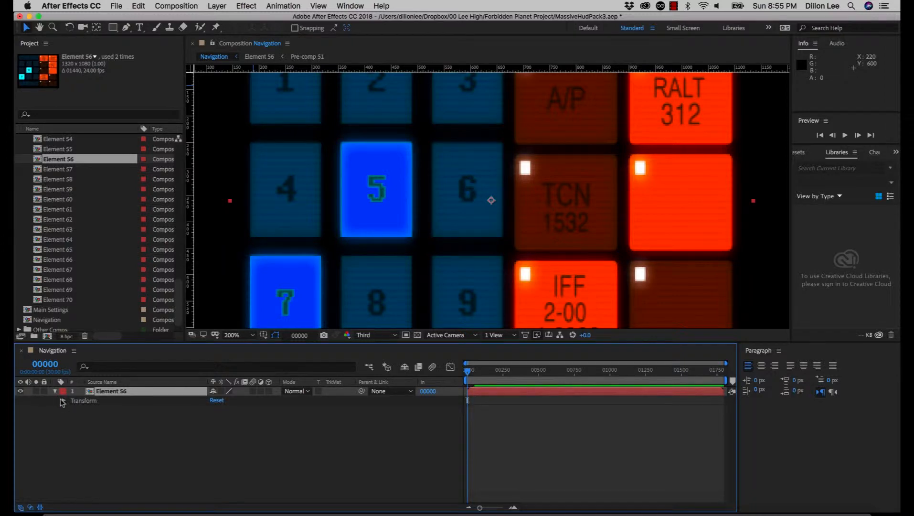
left_click(63, 401)
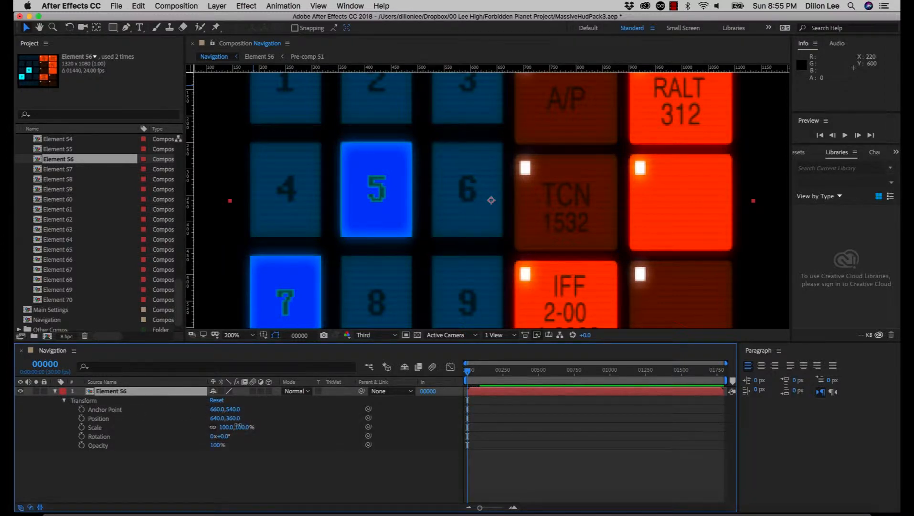
left_click_drag(238, 427, 192, 422)
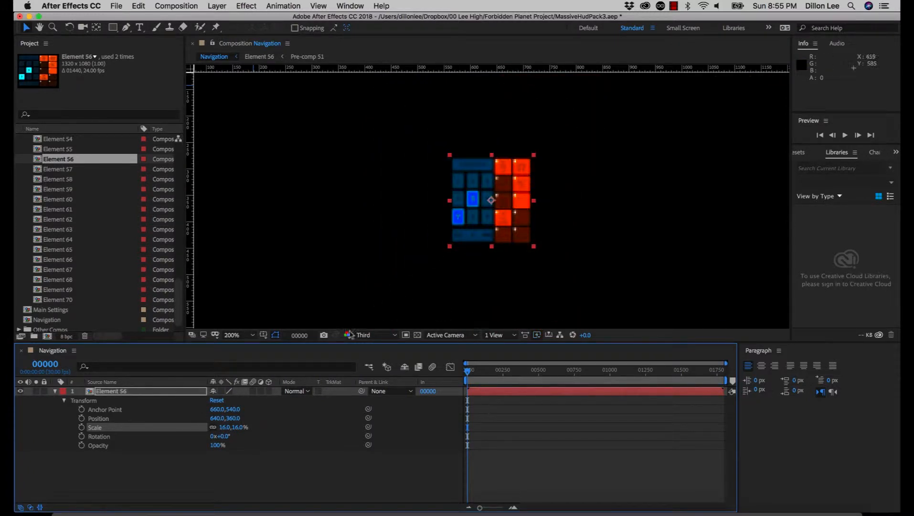
- Fit the whole composition in view and move Element 56 to the frame's lower-right corner, at about 1157, 578
left_click(252, 336)
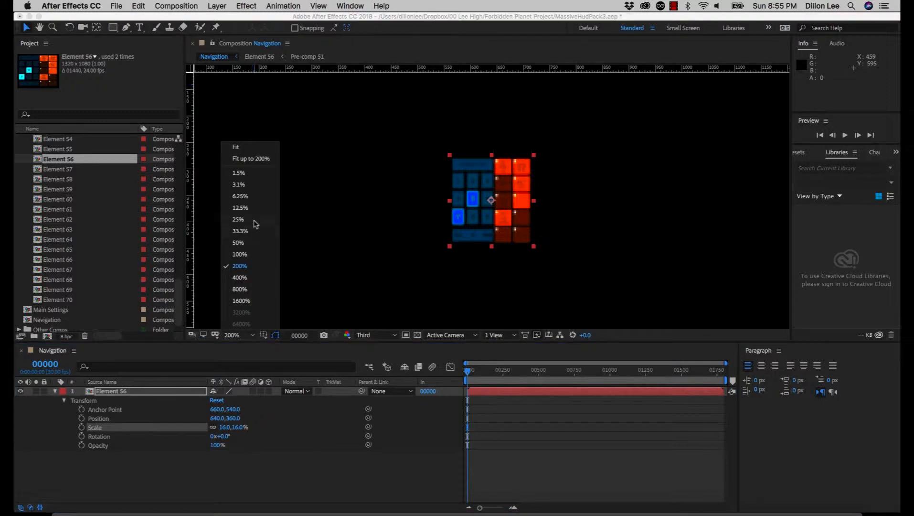
left_click(256, 146)
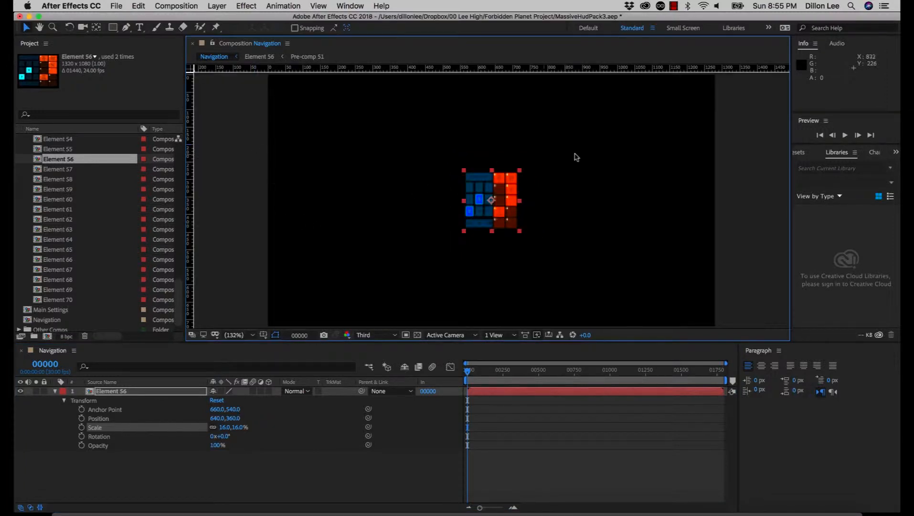
left_click_drag(494, 200, 676, 279)
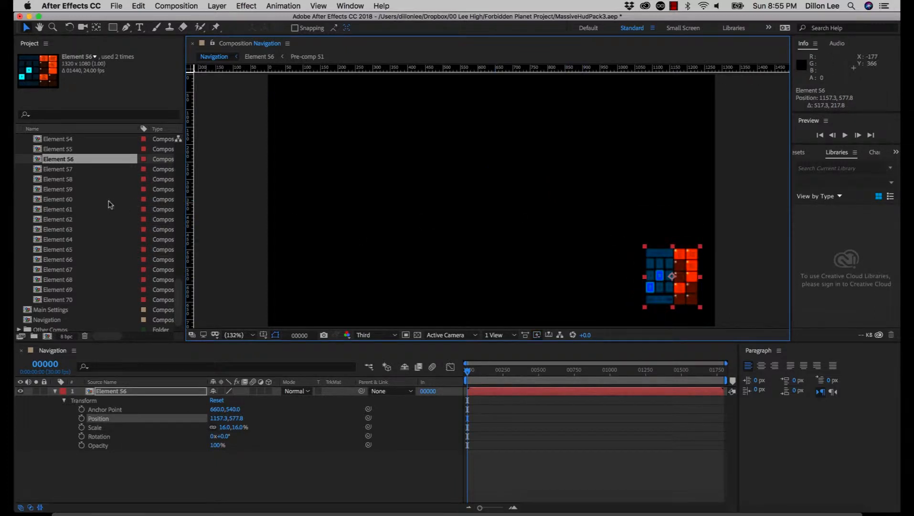
- Preview the elements after Element 56 and add Element 59 to the composition as a layer below Element 56
left_click(74, 171)
left_click(71, 192)
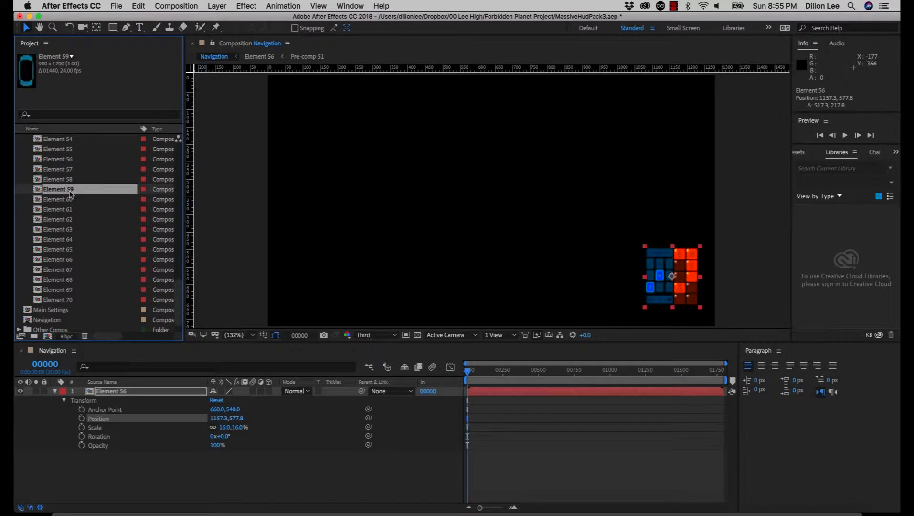
left_click(68, 201)
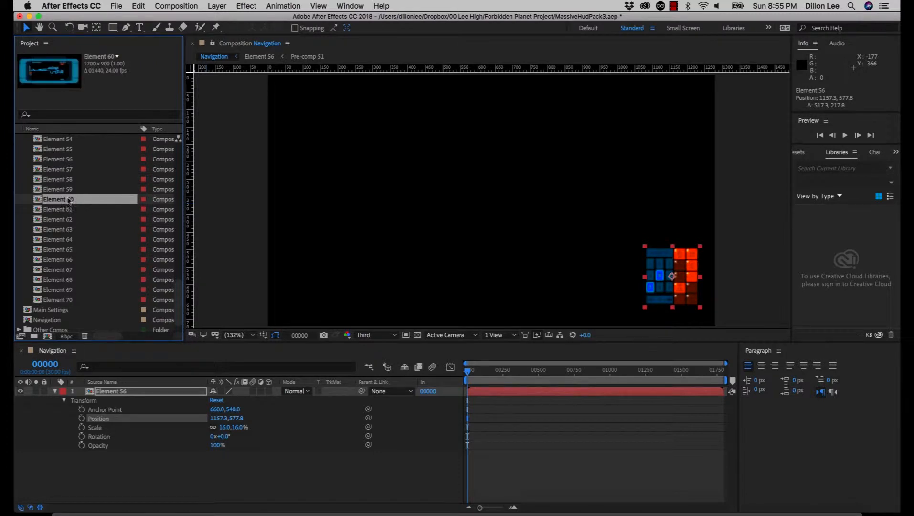
left_click(70, 191)
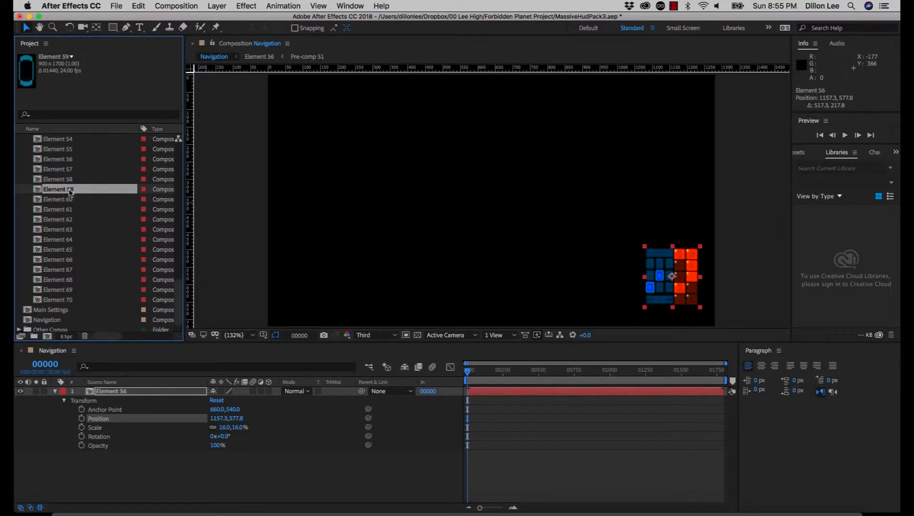
left_click_drag(70, 191, 124, 467)
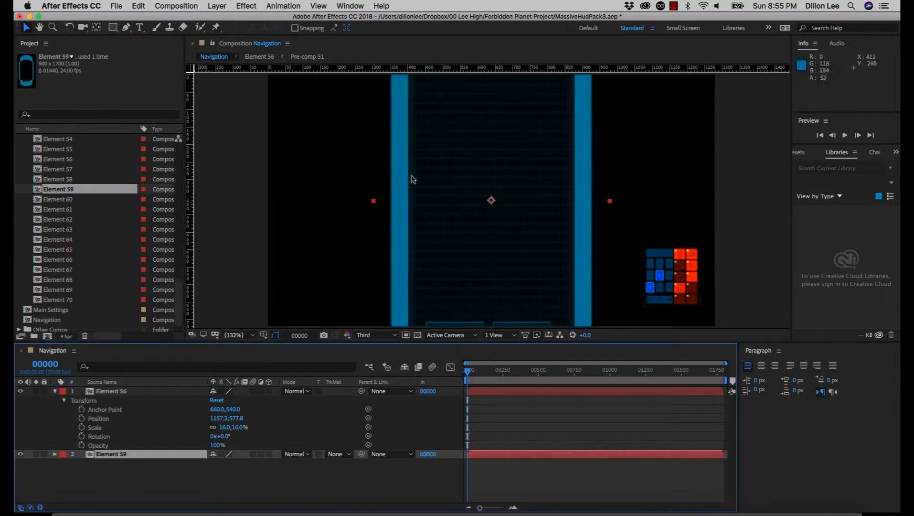
- Scale Element 59 to about 97% wide and 35% high so it forms a wide frame in the centre
left_click(55, 454)
left_click(62, 463)
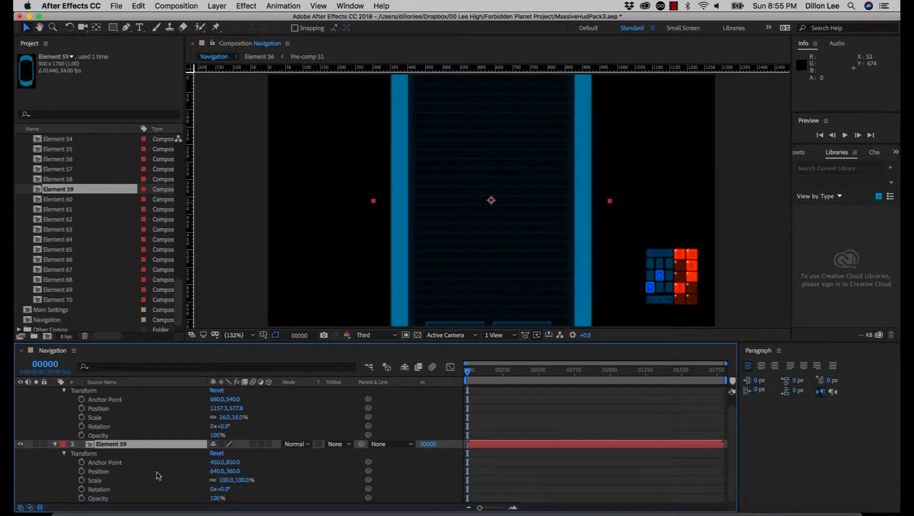
left_click_drag(224, 479, 183, 475)
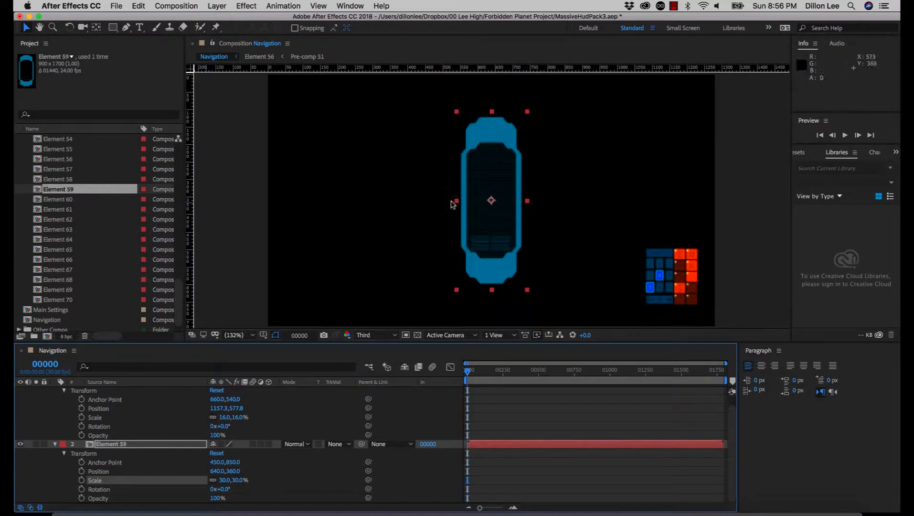
left_click_drag(458, 203, 379, 208)
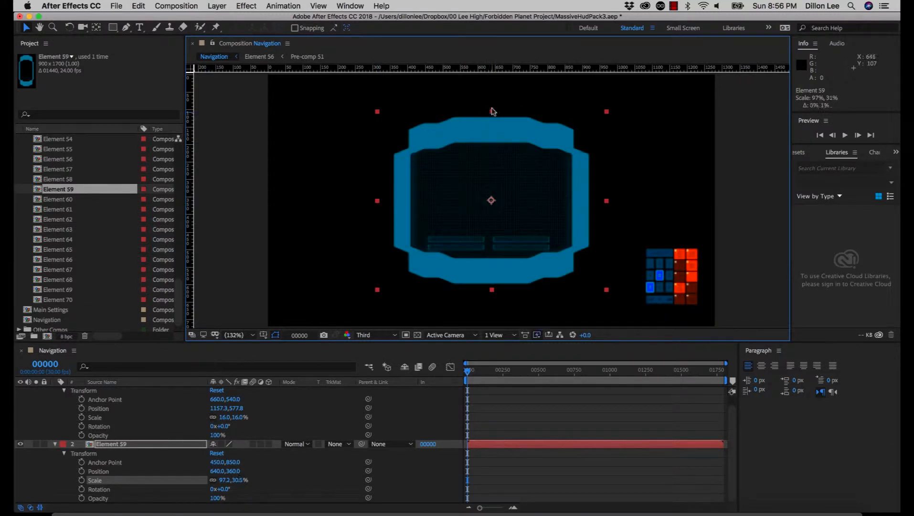
left_click_drag(493, 111, 492, 98)
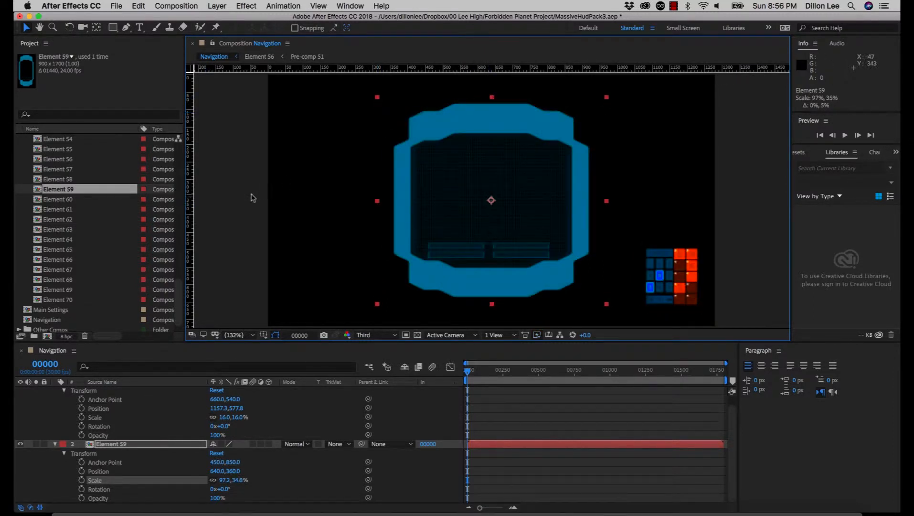
- Preview the first HUD elements and add Element 5 as a layer directly above Element 59
scroll(139, 218, "up", 15)
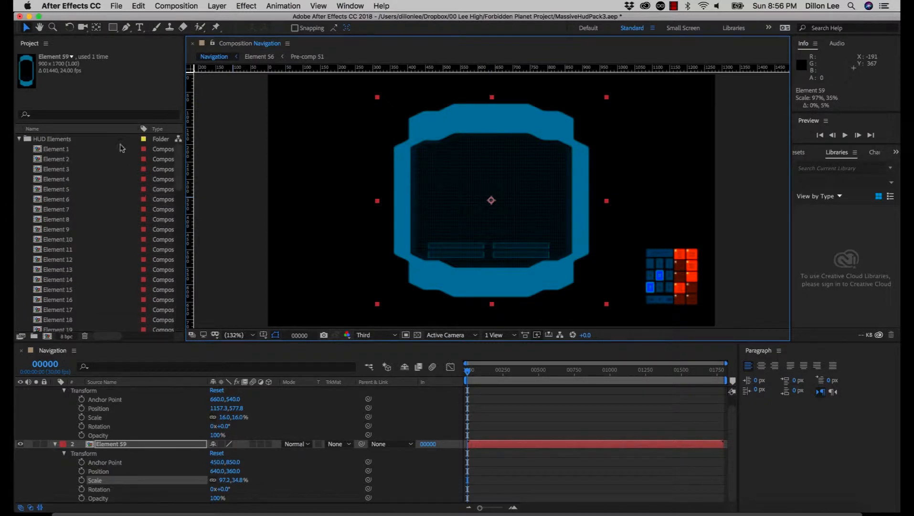
left_click(91, 150)
left_click(89, 159)
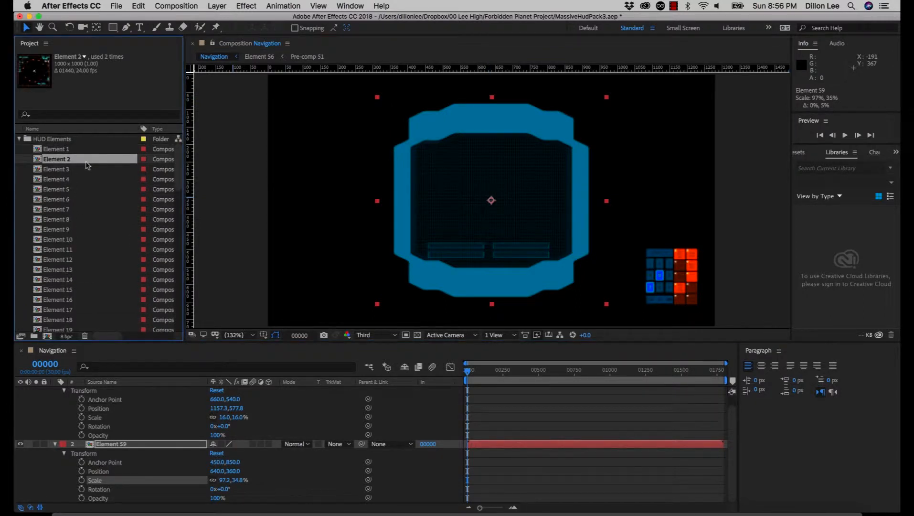
left_click(86, 169)
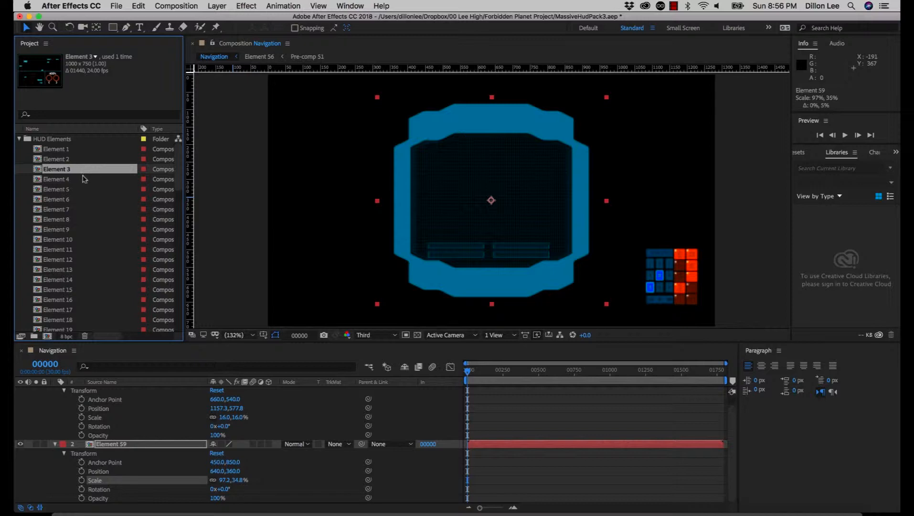
left_click(85, 179)
left_click(79, 191)
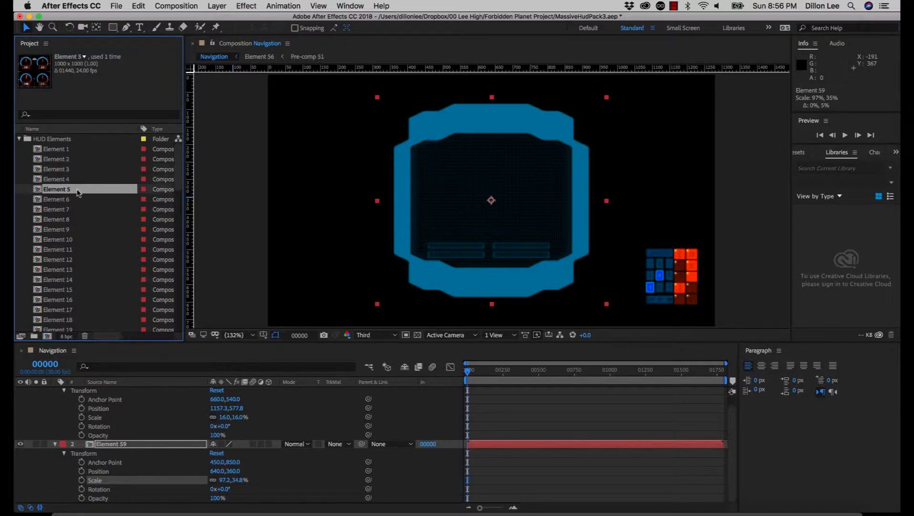
left_click_drag(75, 193, 115, 429)
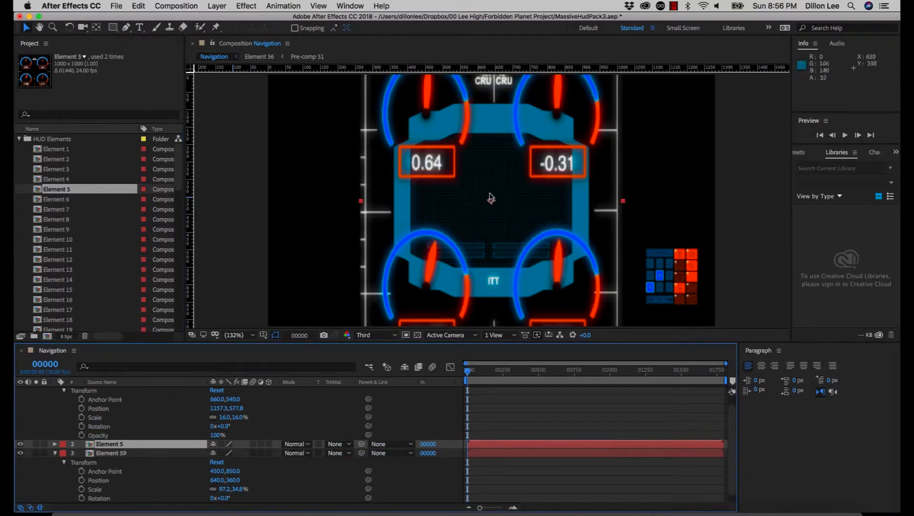
- Shrink the Element 5 gauges and place them in the frame's upper-left corner, clear of the central frame
left_click(492, 201)
left_click_drag(492, 200, 494, 256)
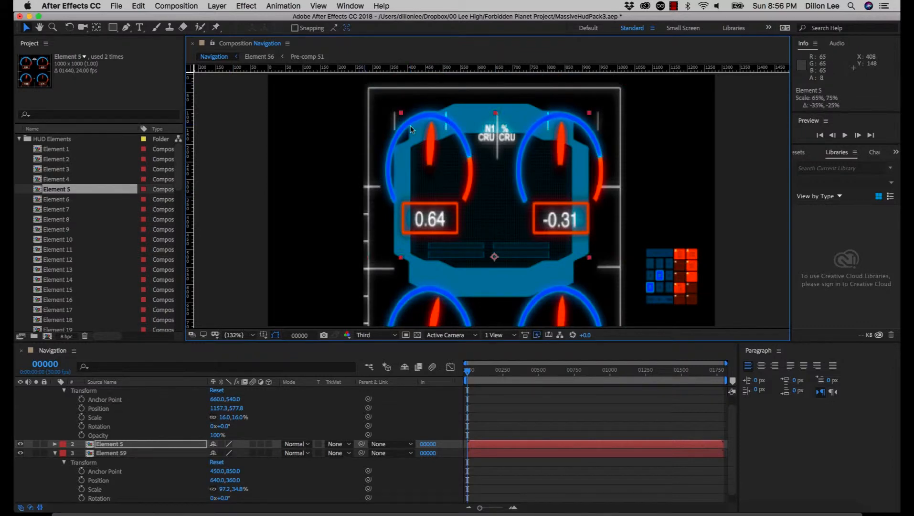
left_click_drag(365, 83, 414, 192)
left_click_drag(499, 251, 377, 142)
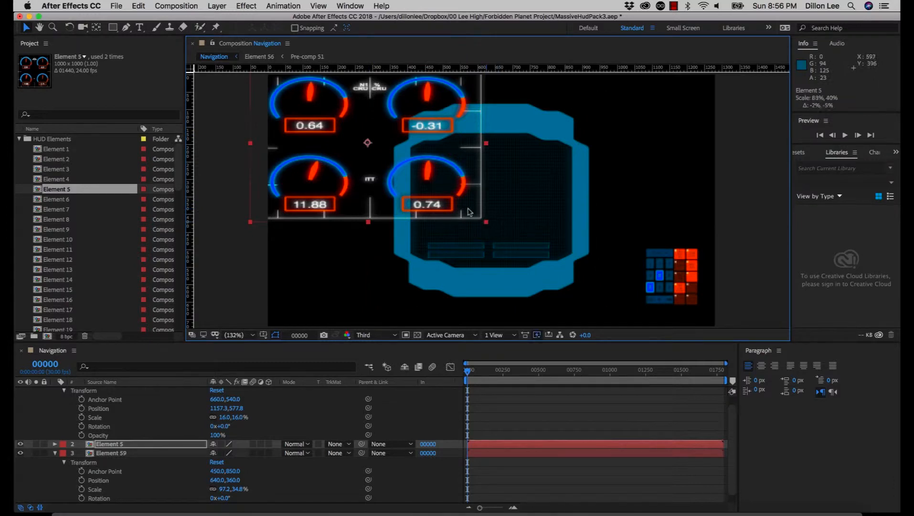
left_click_drag(486, 222, 424, 197)
left_click_drag(366, 141, 322, 133)
- Add the Element 7 radar above Element 59, shrink it, and place it below the gauges at about 173, 517
left_click_drag(61, 209, 96, 449)
left_click_drag(492, 201, 504, 139)
left_click_drag(679, 313, 540, 179)
left_click_drag(477, 116, 300, 232)
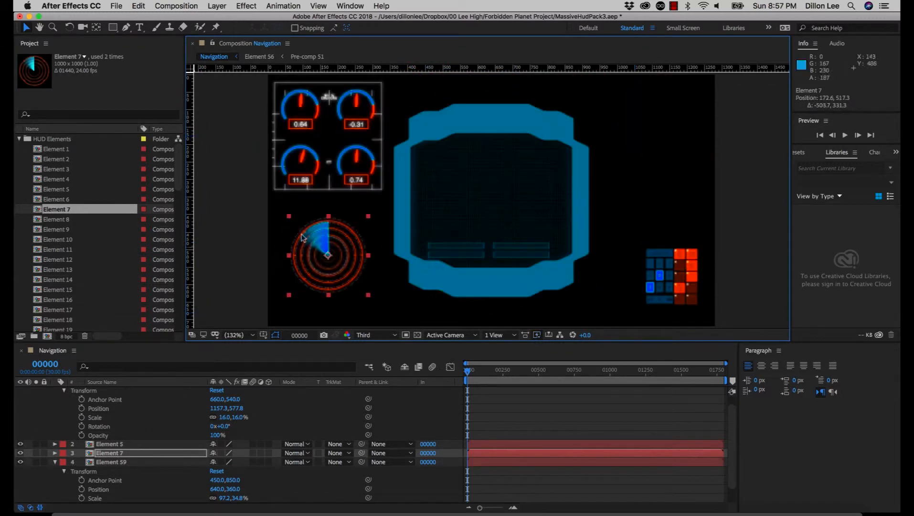
- Add Element 6 as a layer directly above Element 7 and reduce its size
left_click(65, 198)
left_click_drag(66, 198, 93, 452)
left_click_drag(469, 225, 469, 291)
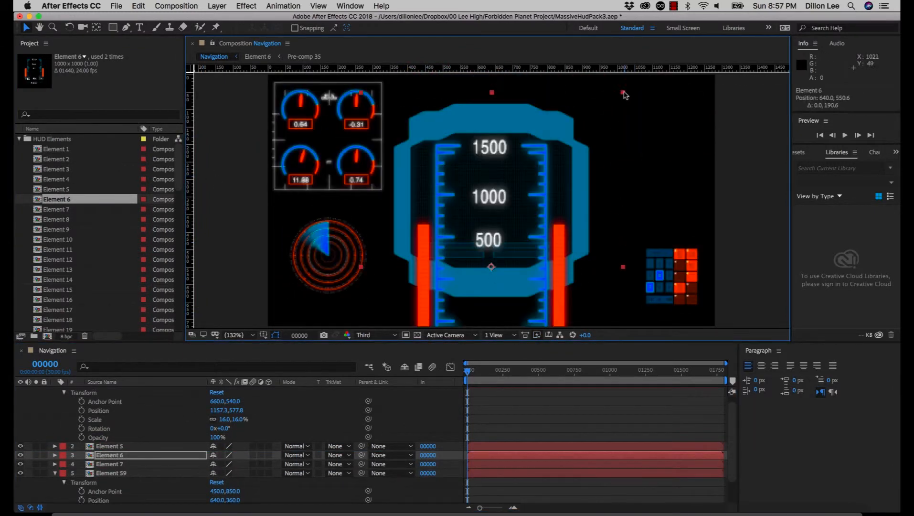
left_click_drag(625, 94, 621, 216)
- Fit Element 6 into the frame's upper-right area at about 76 × 59% scale and move Element 56 beneath it to about 1107, 598
left_click_drag(492, 263, 654, 125)
left_click_drag(653, 175, 653, 240)
left_click_drag(628, 112, 627, 145)
left_click_drag(523, 271, 562, 260)
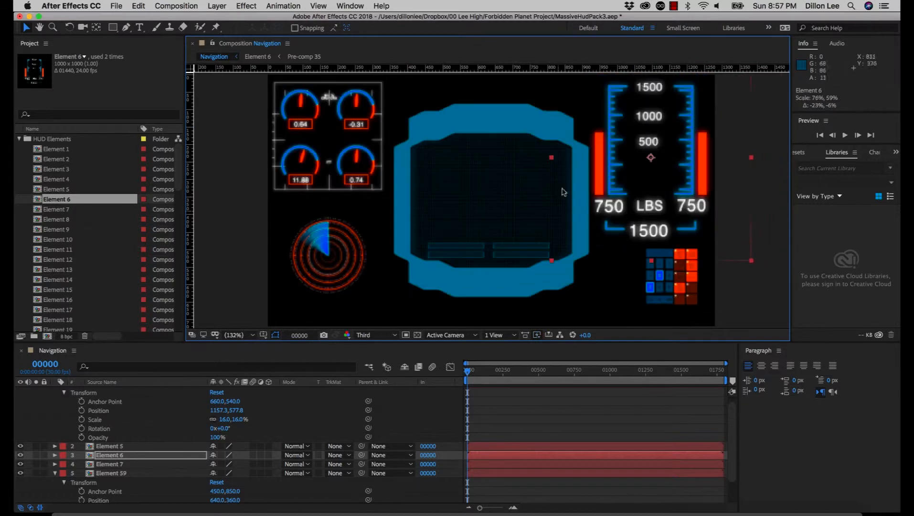
left_click_drag(651, 158, 653, 164)
left_click_drag(672, 276, 655, 283)
- Look through the precomps in the Other Comps folder for content to fill the central frame
scroll(81, 233, "down", 15)
left_click(19, 309)
scroll(64, 201, "down", 5)
left_click(64, 198)
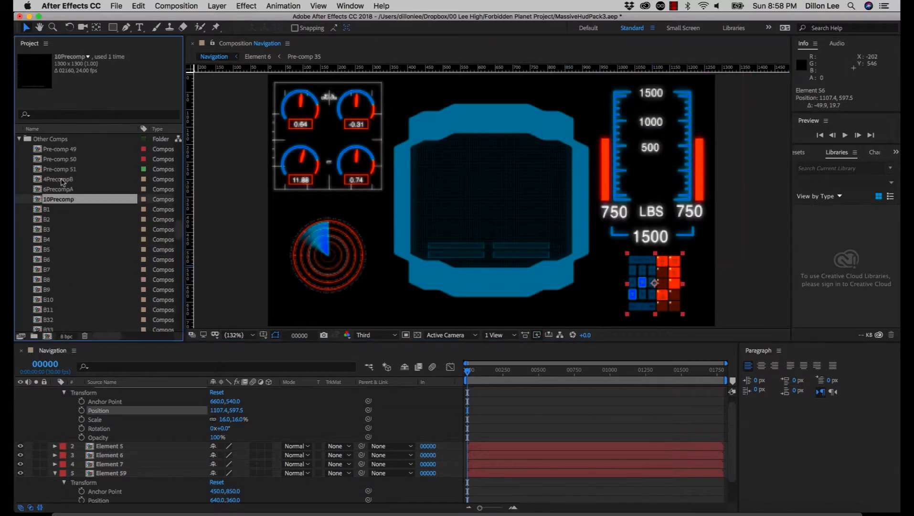
scroll(63, 201, "down", 8)
left_click(64, 219)
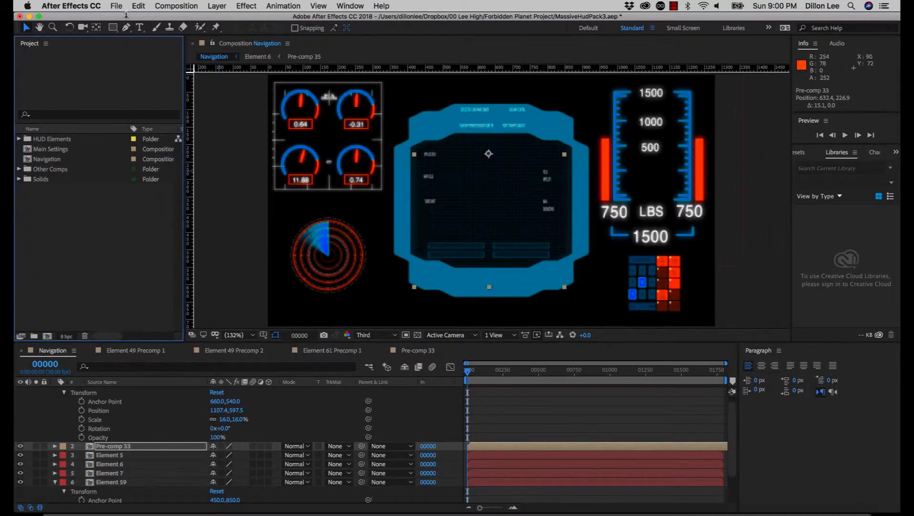
- Import futuristic-planet-in-the-galaxy-with-stars_slbiprt7e__D.mp4 from the Downloads folder as footage
left_click(118, 7)
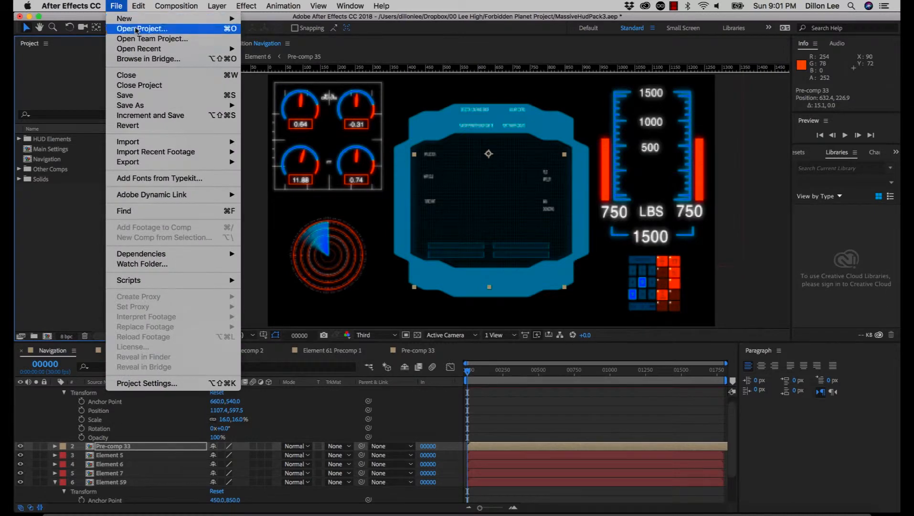
mouse_move(147, 158)
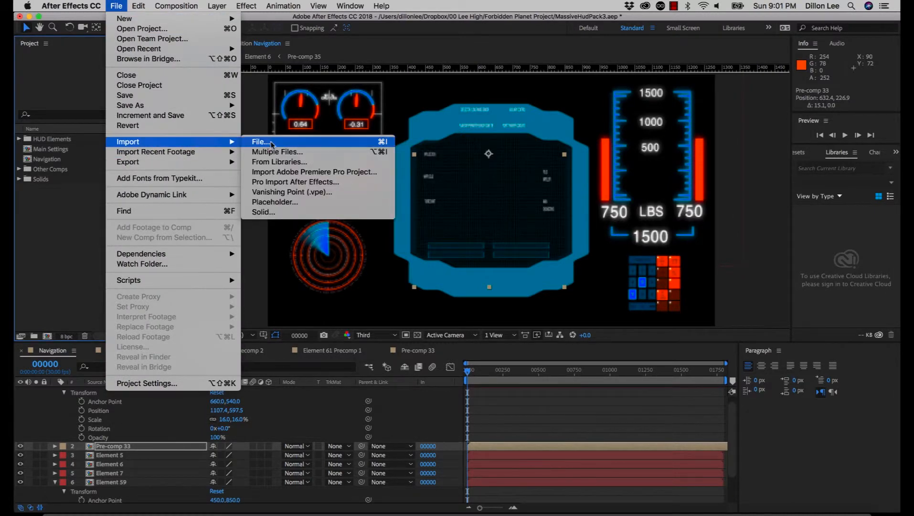
left_click(268, 142)
scroll(320, 161, "down", 3)
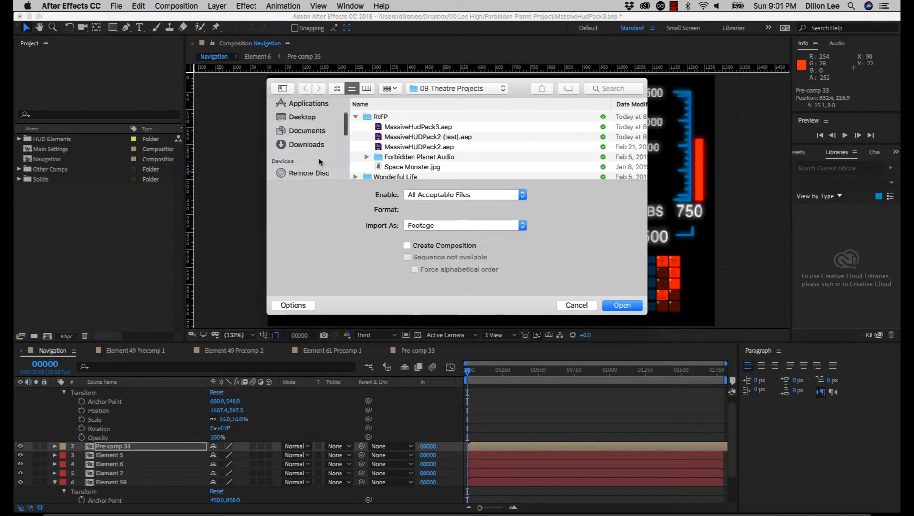
left_click(308, 137)
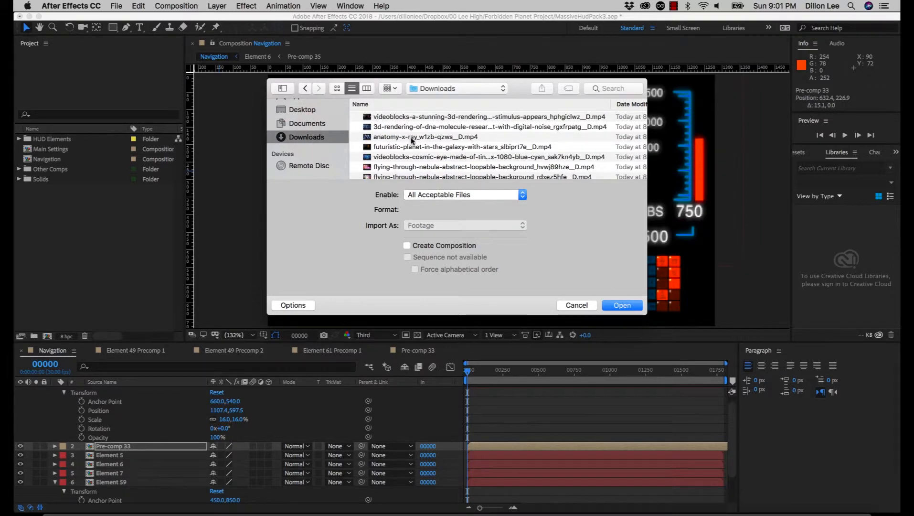
scroll(412, 140, "down", 2)
left_click(417, 133)
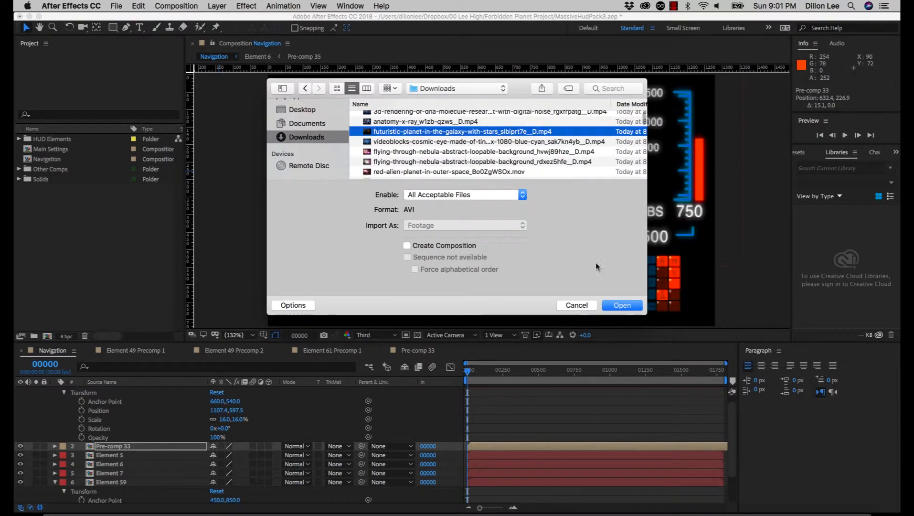
left_click(627, 305)
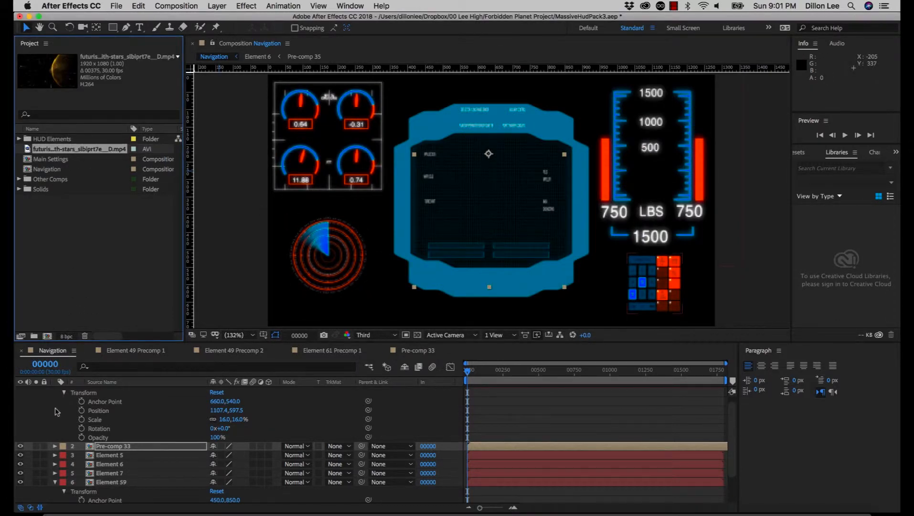
- Add the planet clip to the Navigation composition and make it the lowest layer, beneath Element 59
scroll(56, 412, "up", 1)
left_click(55, 391)
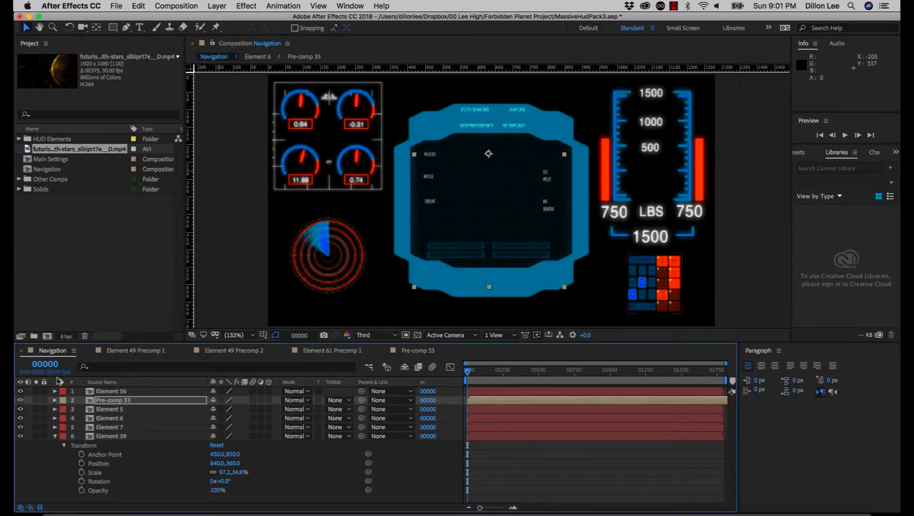
left_click_drag(67, 151, 115, 427)
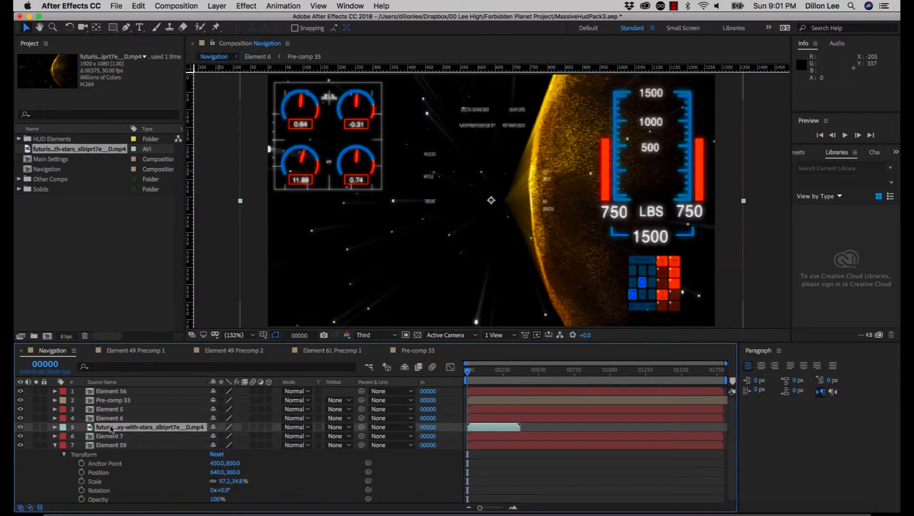
left_click(56, 427)
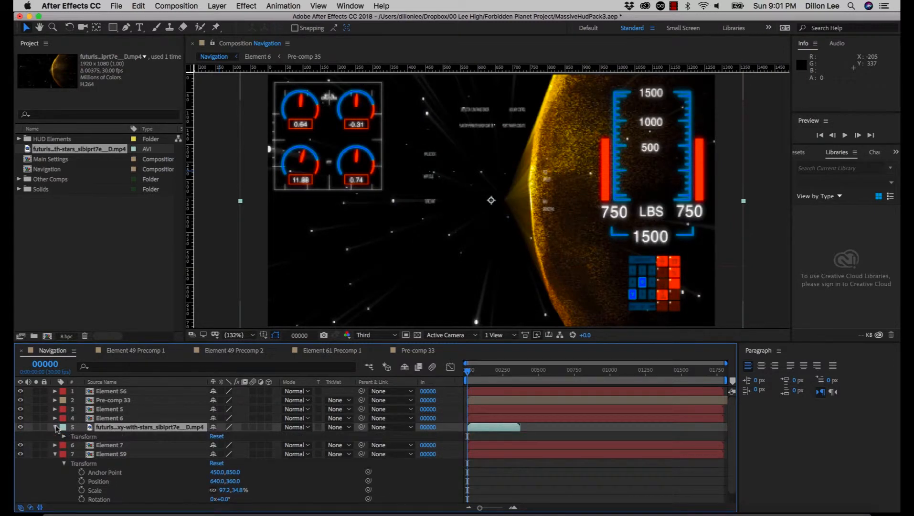
left_click_drag(90, 447, 104, 511)
left_click(57, 455)
left_click_drag(95, 428, 95, 479)
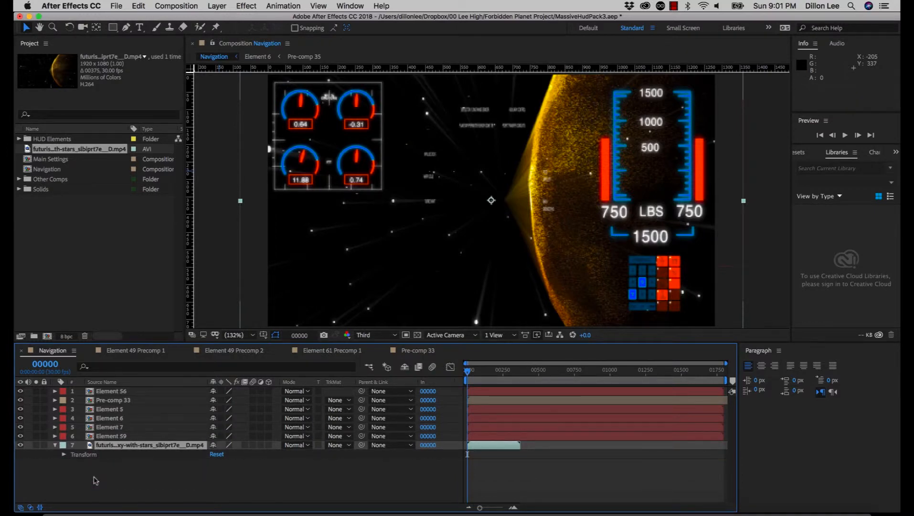
- Scale the planet clip to 31% so it fits inside the central frame, and preview the composition
left_click(63, 454)
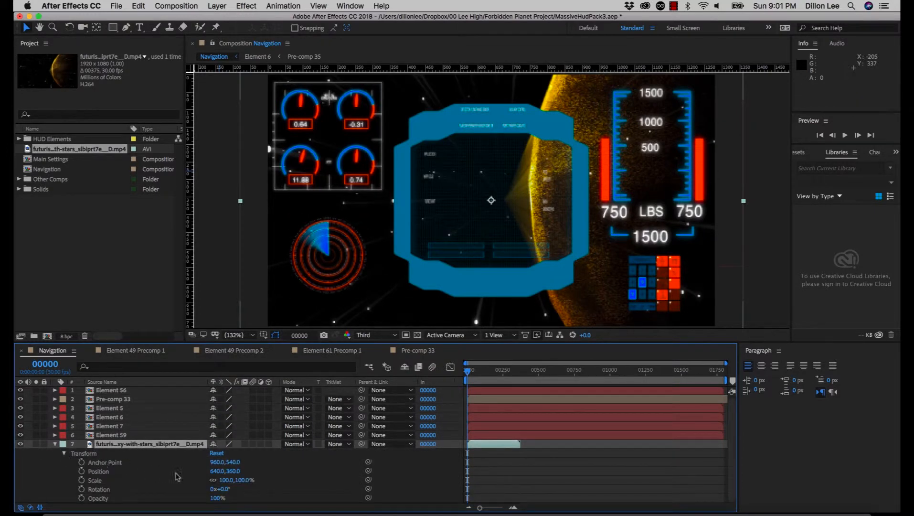
left_click_drag(225, 480, 183, 473)
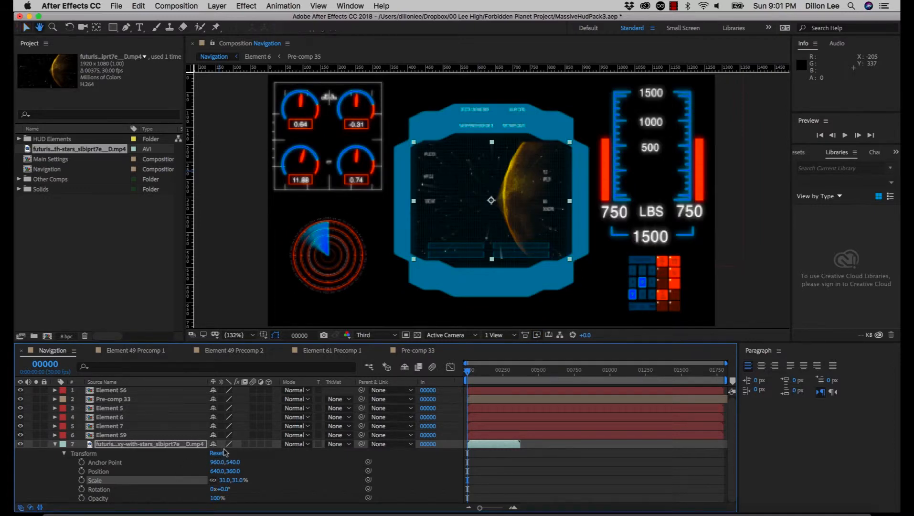
key("space")
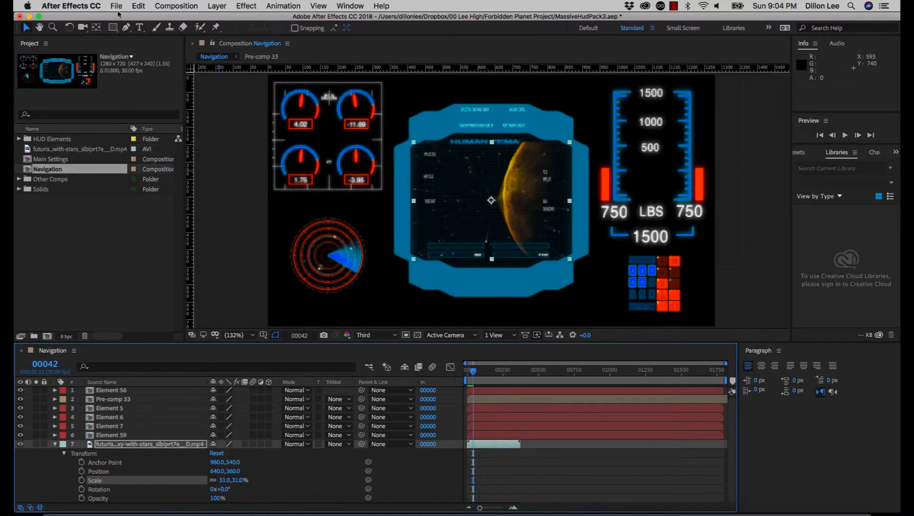
- Add the Navigation composition to the render queue
left_click(117, 6)
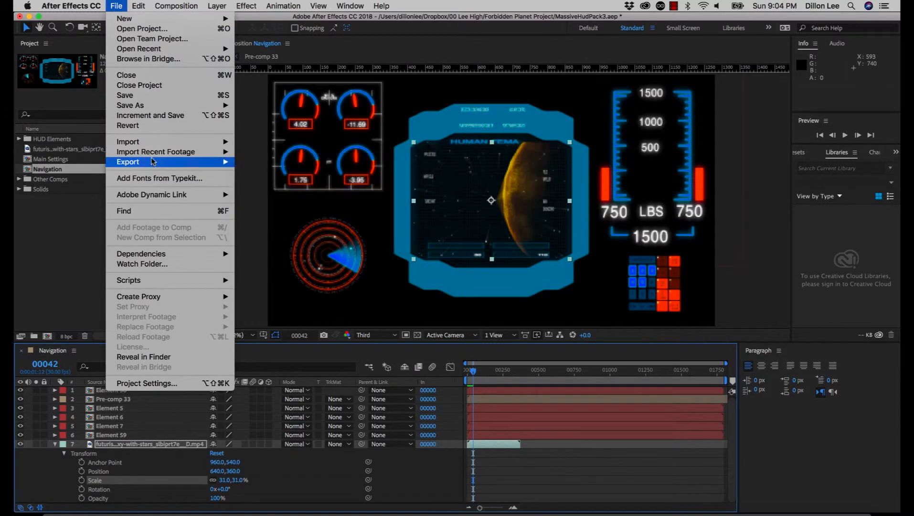
mouse_move(221, 162)
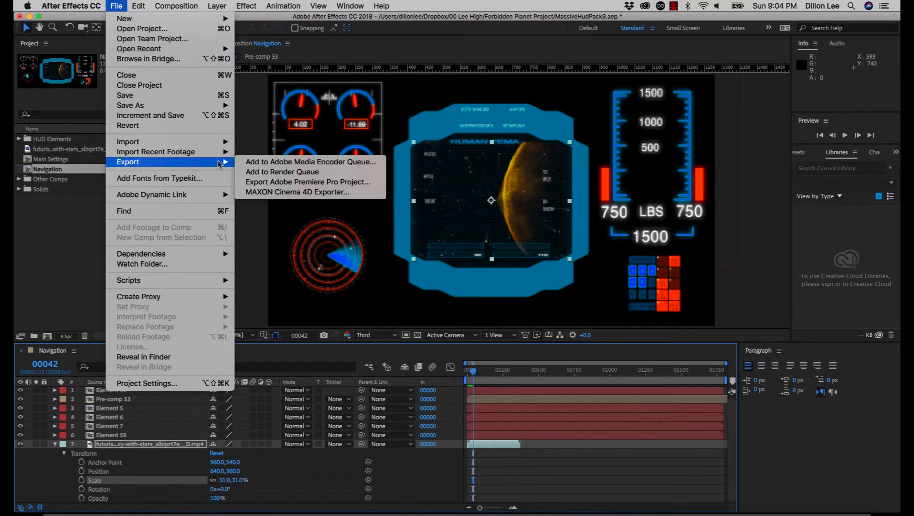
left_click(262, 171)
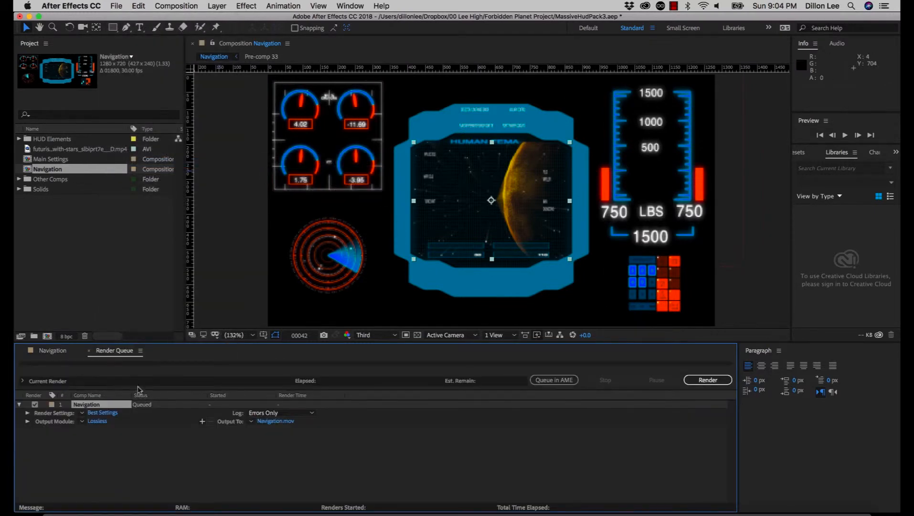
- Switch the Navigation render's output module to Multi-Machine Sequence and back to Lossless, and look over the render settings presets
left_click(83, 422)
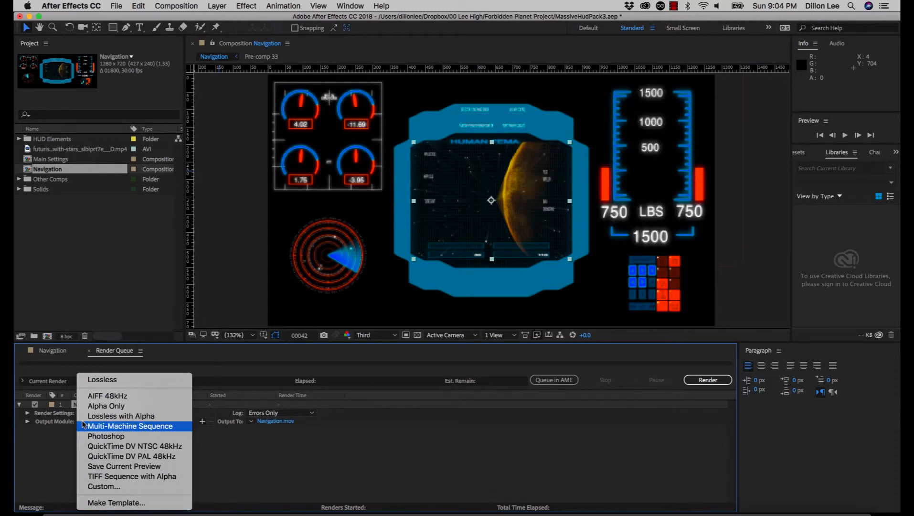
left_click(85, 425)
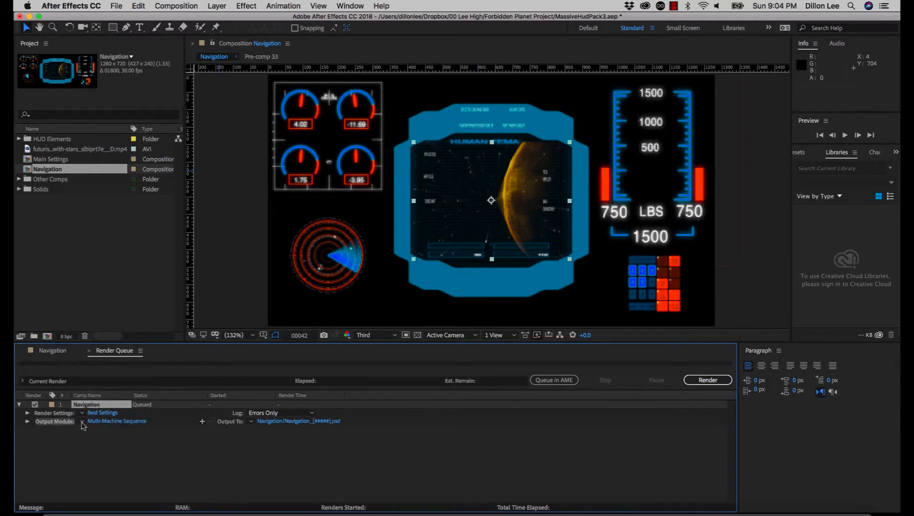
left_click(83, 423)
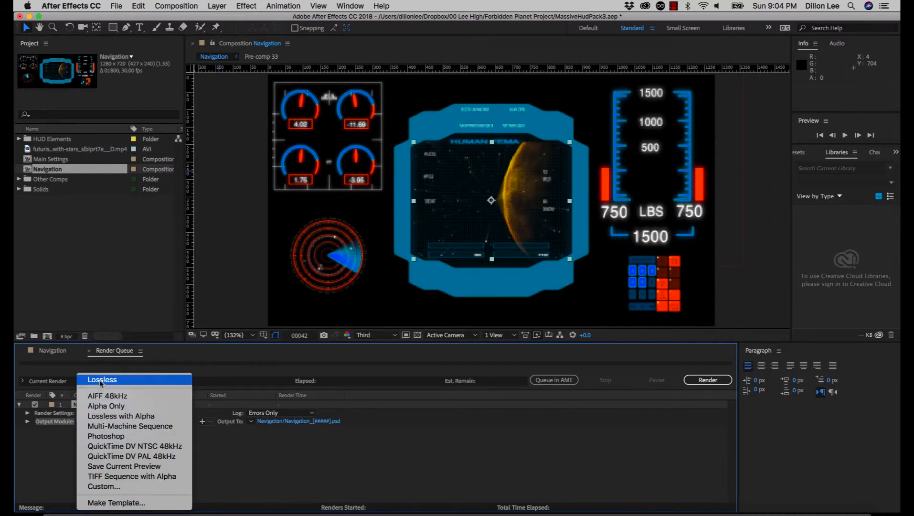
left_click(100, 381)
left_click(85, 413)
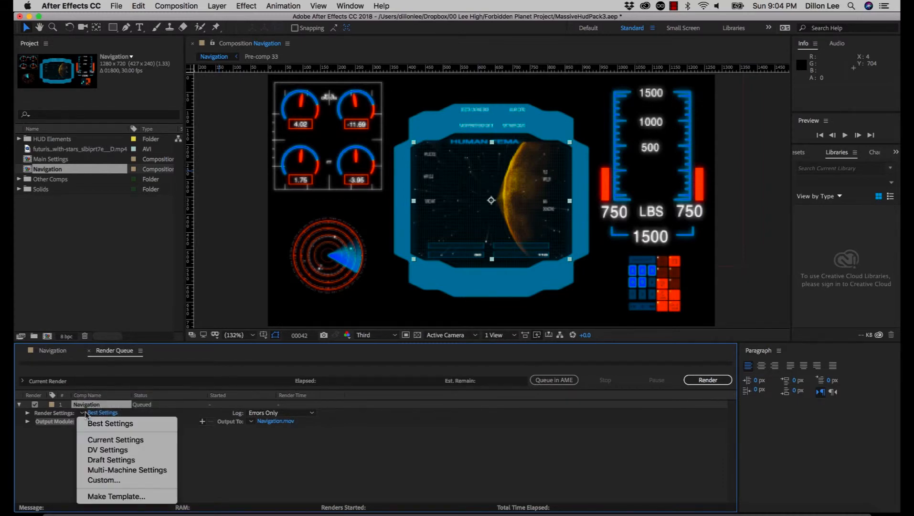
left_click(226, 478)
- Save the output by comp name as the QuickTime file Navigation in the Forbidden Planet Project folder and start the render
left_click(250, 421)
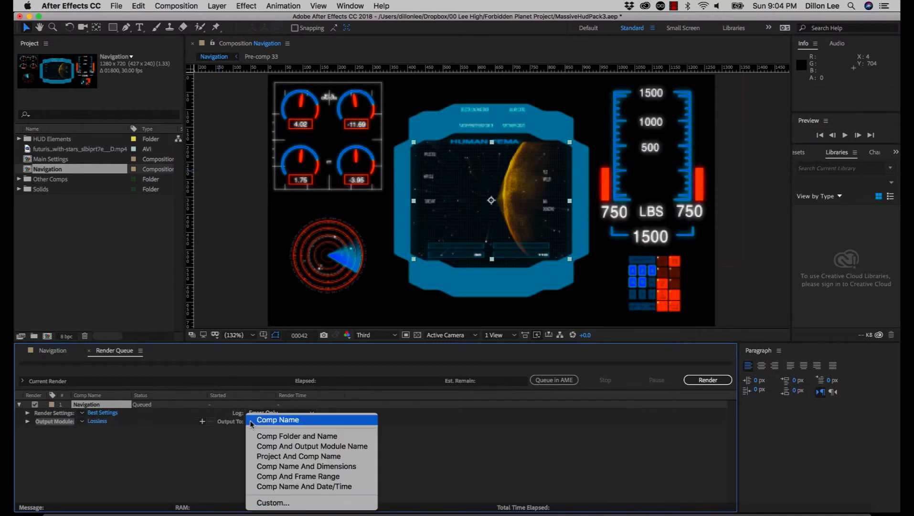
left_click(252, 420)
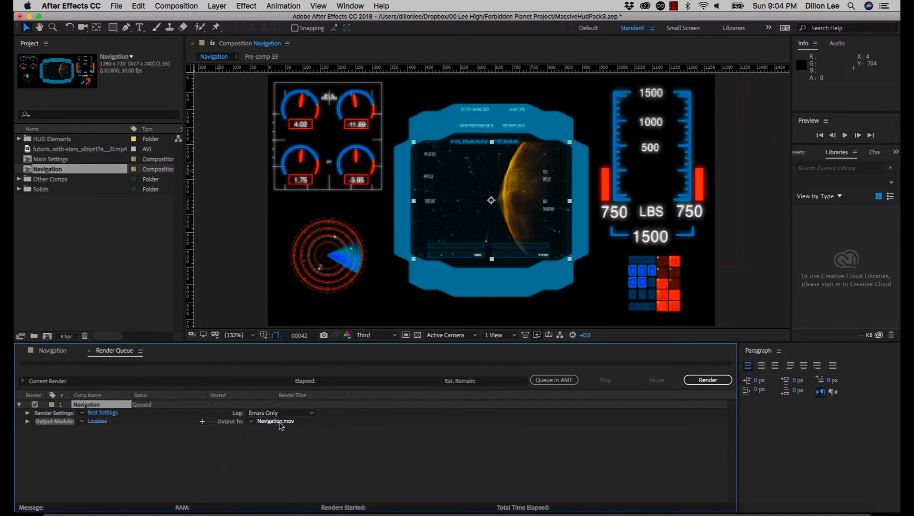
left_click(277, 422)
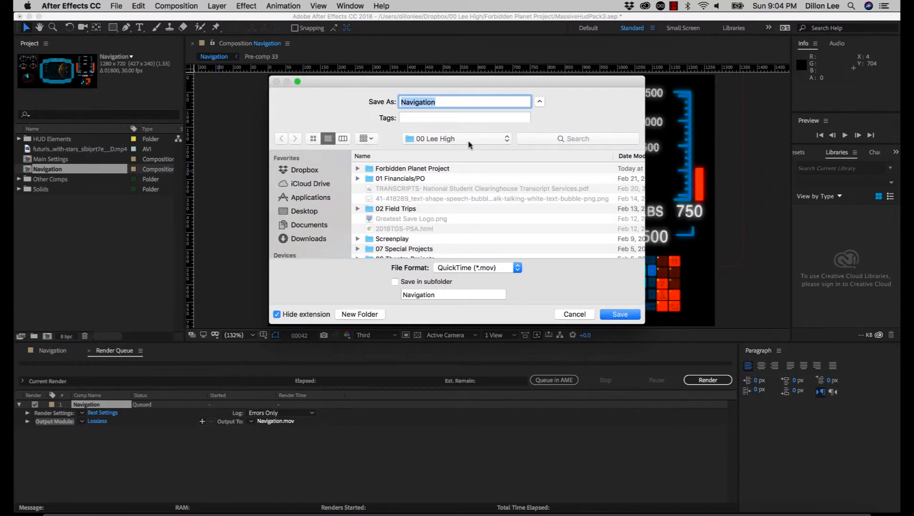
double_click(457, 170)
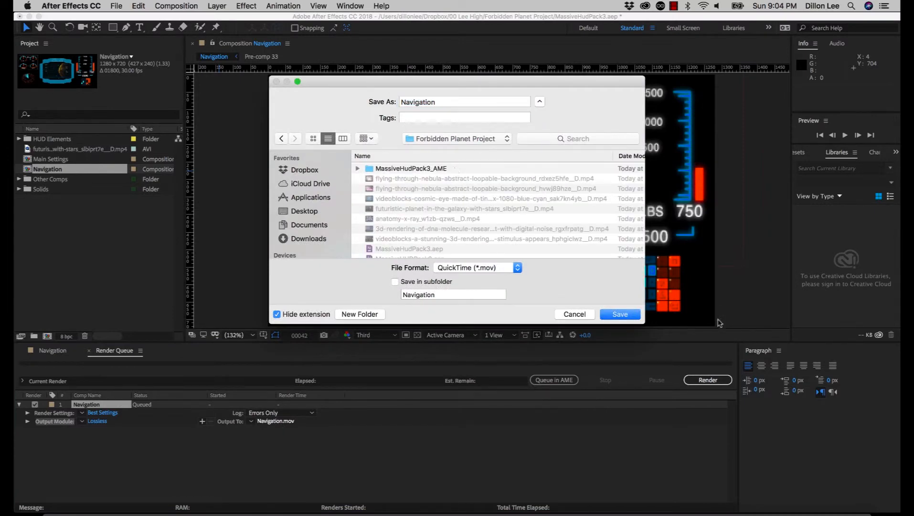
left_click(621, 318)
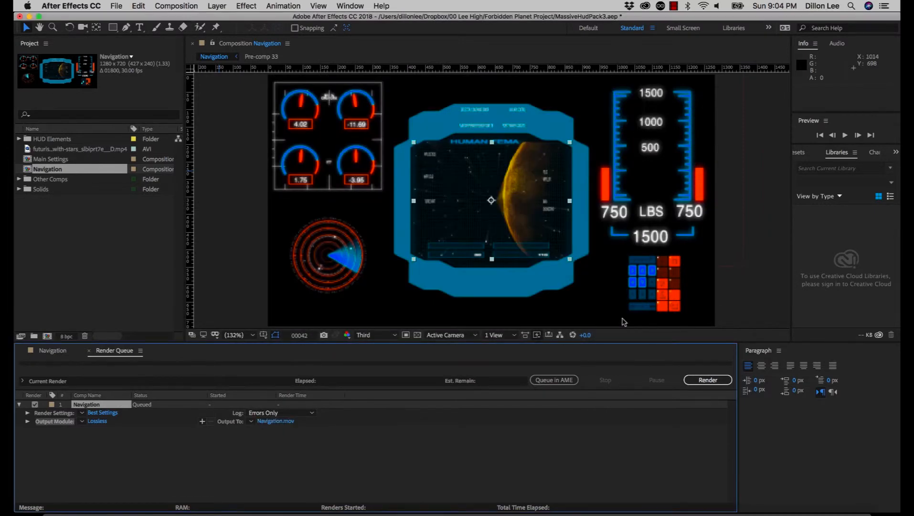
left_click(708, 380)
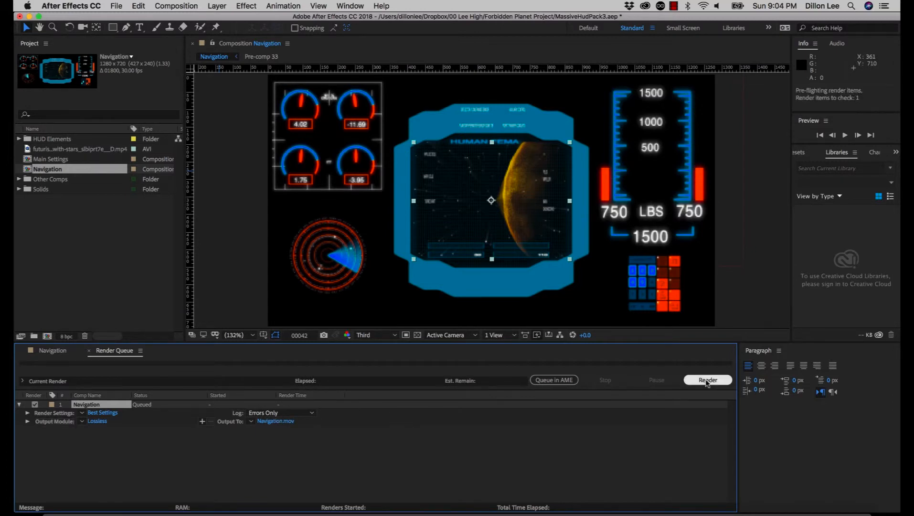